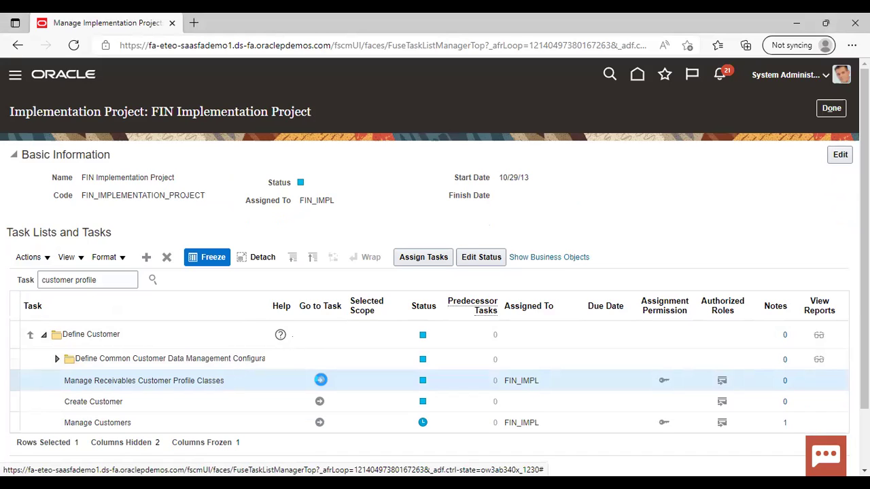
# Open the Manage Receivables Customer Profile Classes task and search for the DEFAULT profile class
pyautogui.click(320, 380)
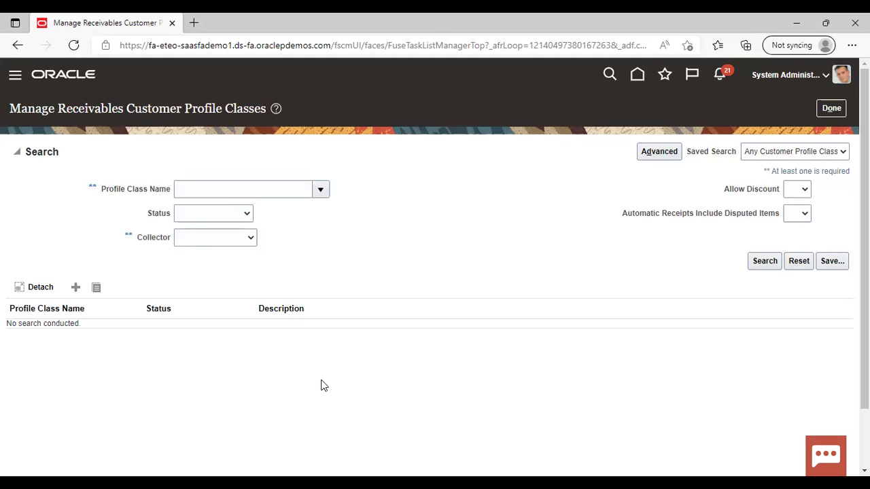
pyautogui.click(319, 190)
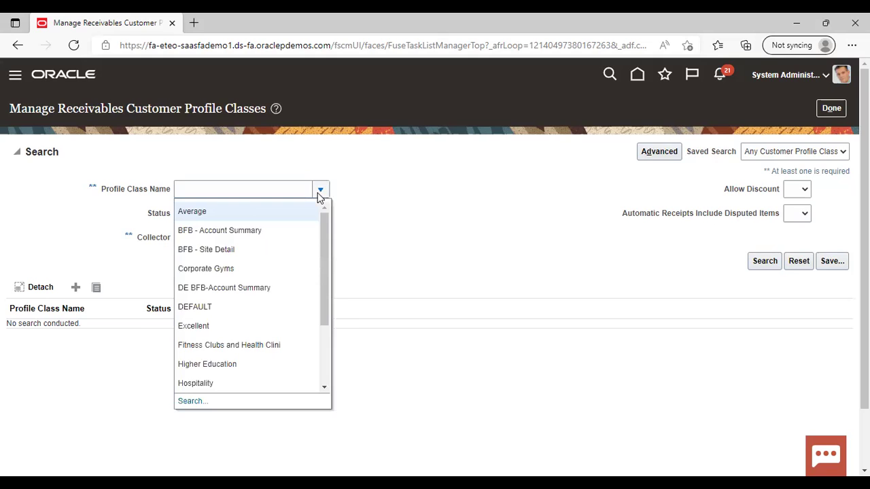
pyautogui.press('Escape')
pyautogui.write('DEFAULT')
pyautogui.press('Tab')
pyautogui.click(762, 265)
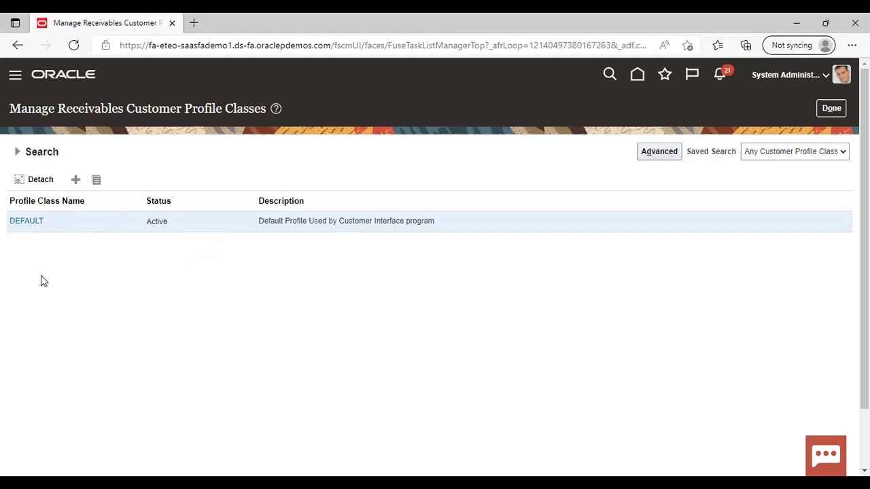
# View the DEFAULT profile class's settings, then close it without changes and return to the implementation project
pyautogui.click(24, 221)
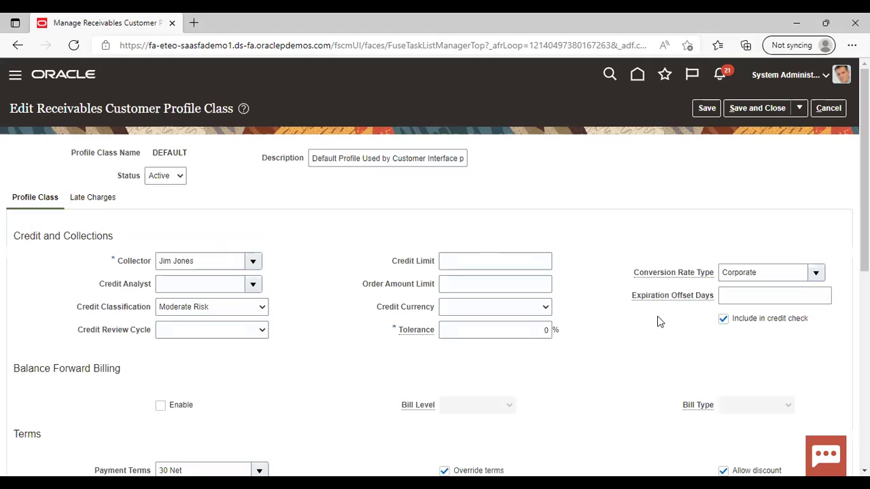
pyautogui.click(829, 108)
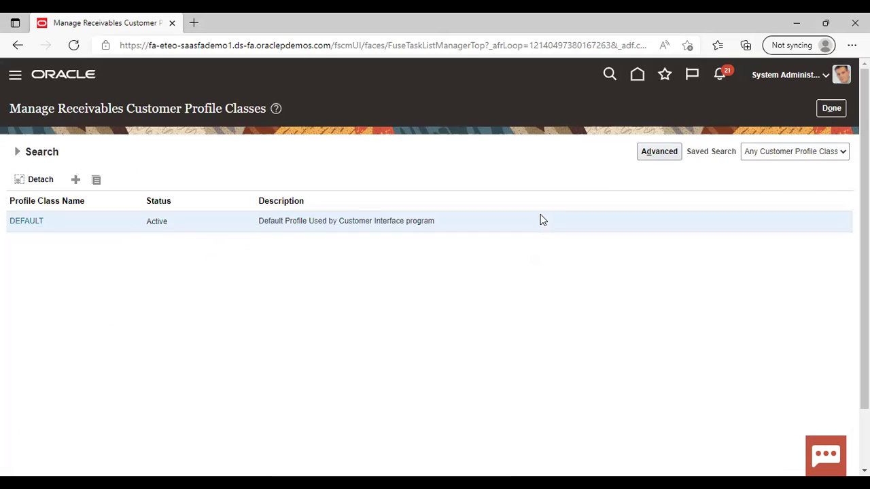
pyautogui.click(832, 109)
# Reopen the Manage Receivables Customer Profile Classes task and start a new profile class named ABC Class
pyautogui.click(319, 381)
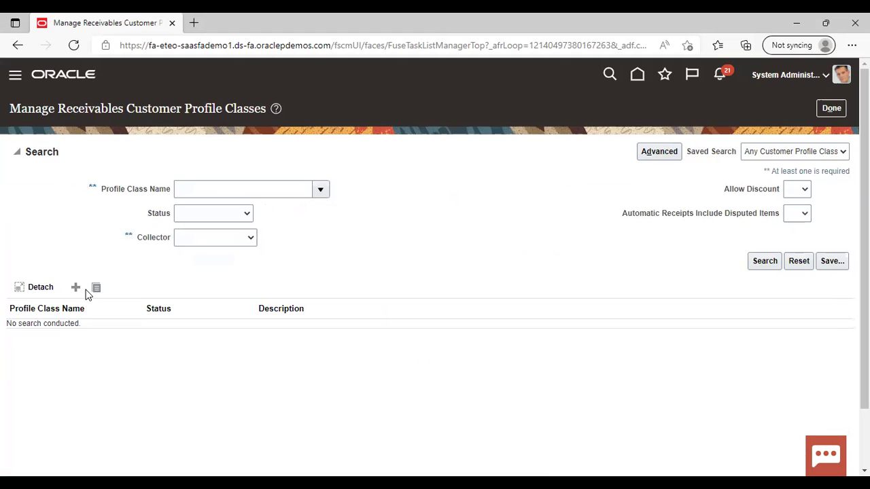
pyautogui.click(73, 286)
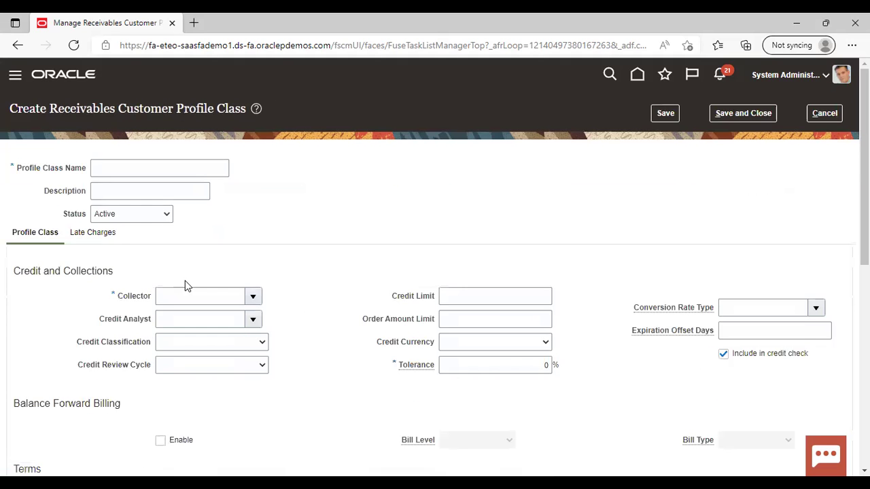
pyautogui.click(184, 165)
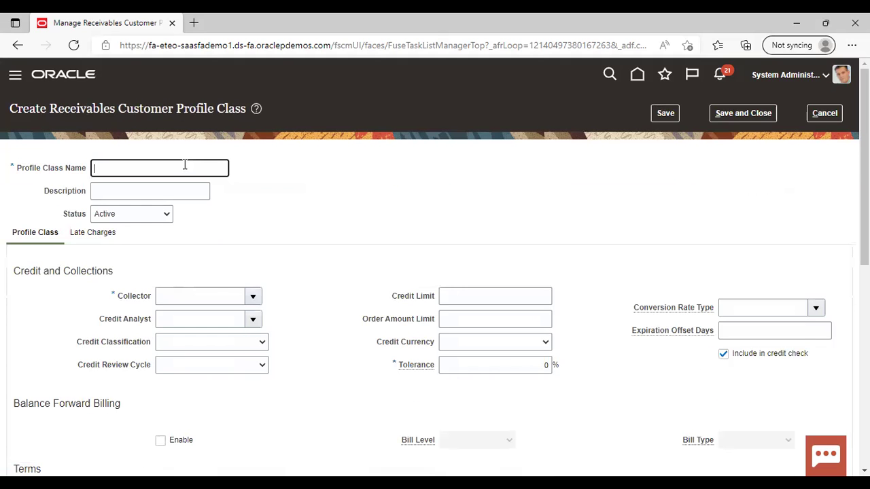
pyautogui.write('ABC Class')
pyautogui.click(258, 193)
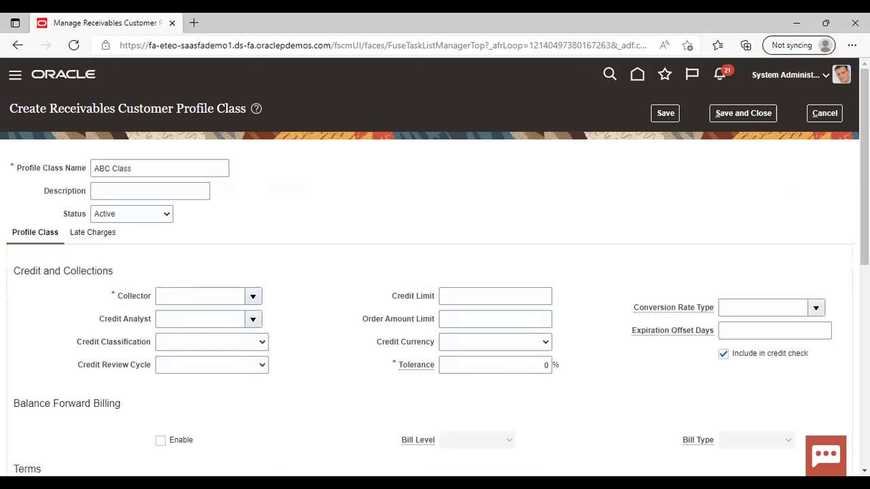
# Assign the first listed collector to the profile class and set its payment terms to Net 15
pyautogui.scroll(-3, 468, 304)
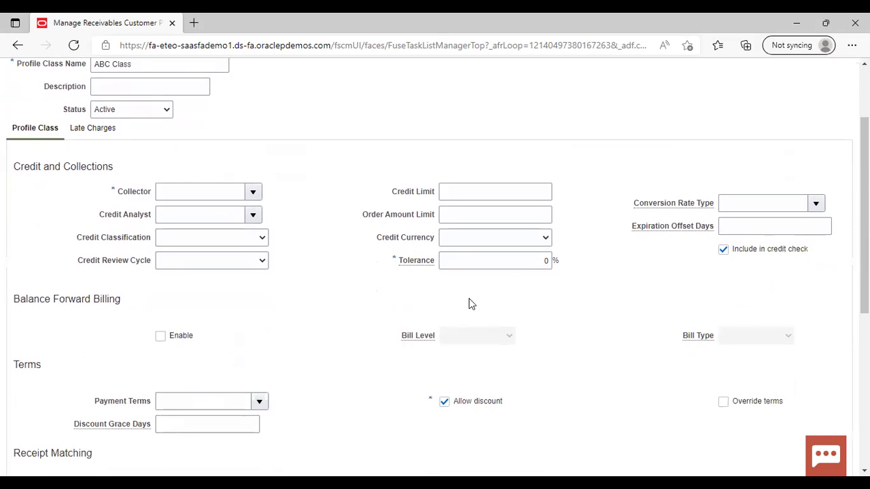
pyautogui.click(253, 193)
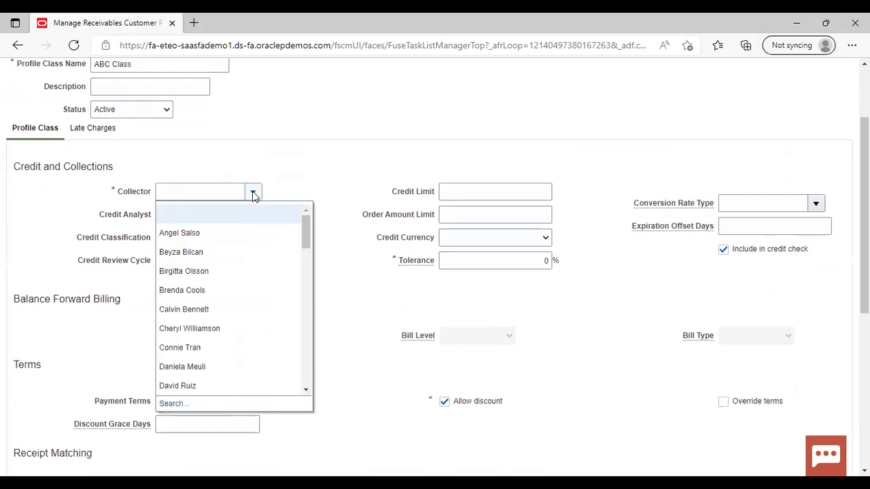
pyautogui.click(230, 241)
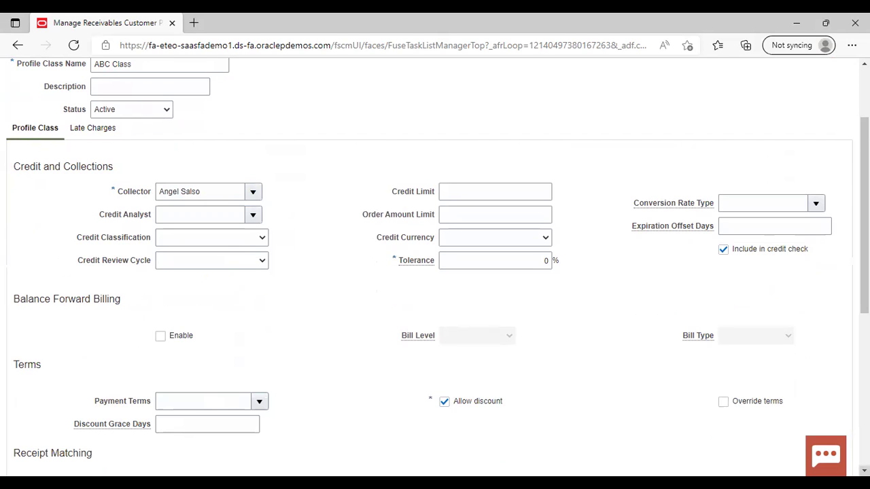
pyautogui.scroll(-2, 297, 246)
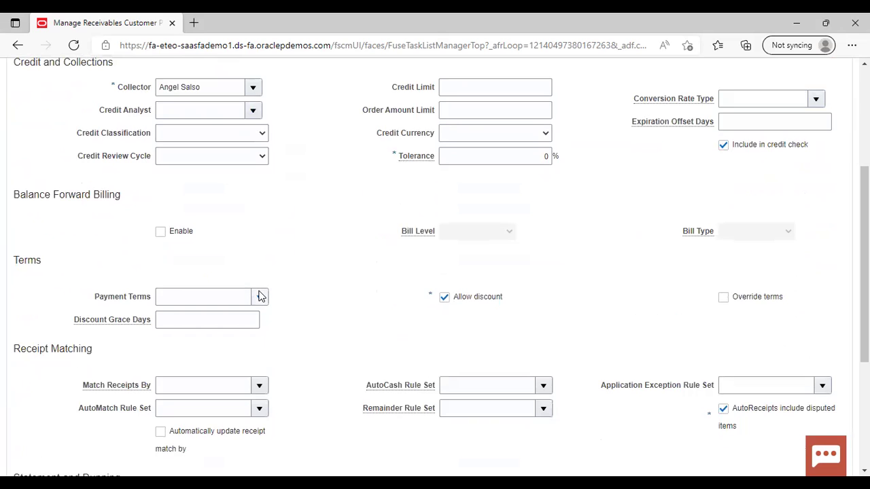
pyautogui.click(260, 297)
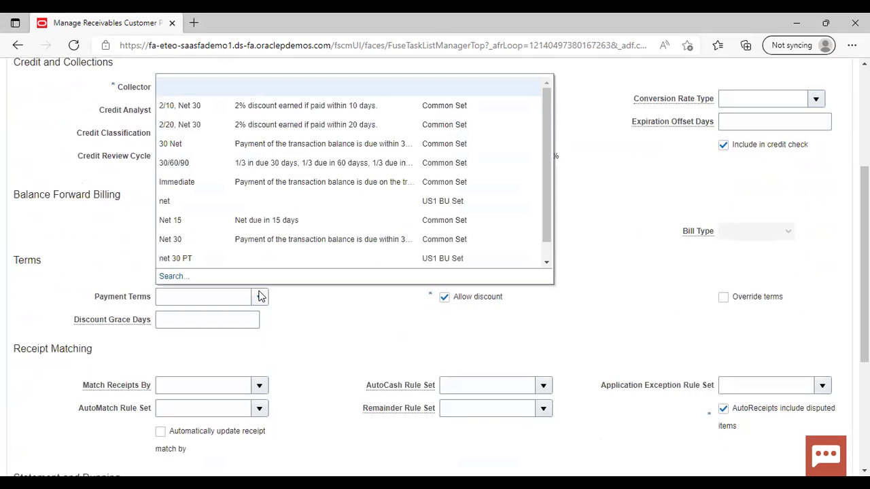
pyautogui.click(202, 219)
pyautogui.click(333, 317)
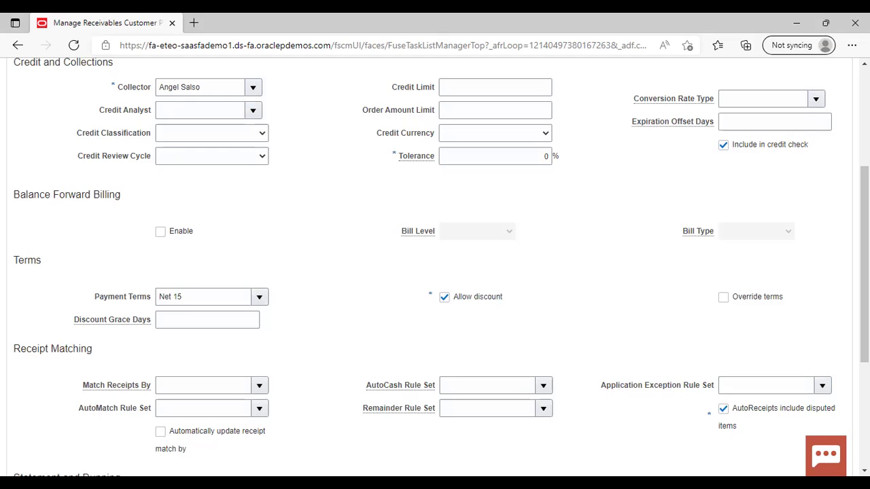
# Set the statement cycle to ABC ST cycle, then save the profile class and return to the implementation project
pyautogui.scroll(-1, 391, 340)
pyautogui.scroll(-3, 272, 313)
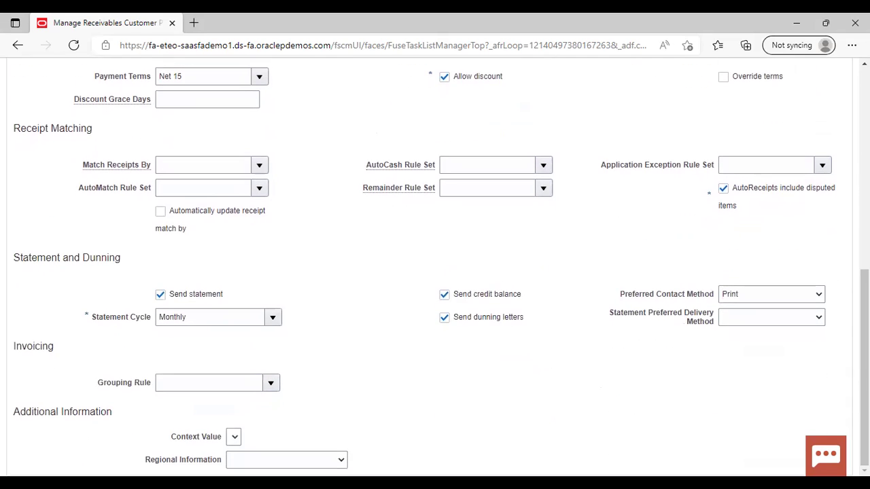
pyautogui.click(275, 320)
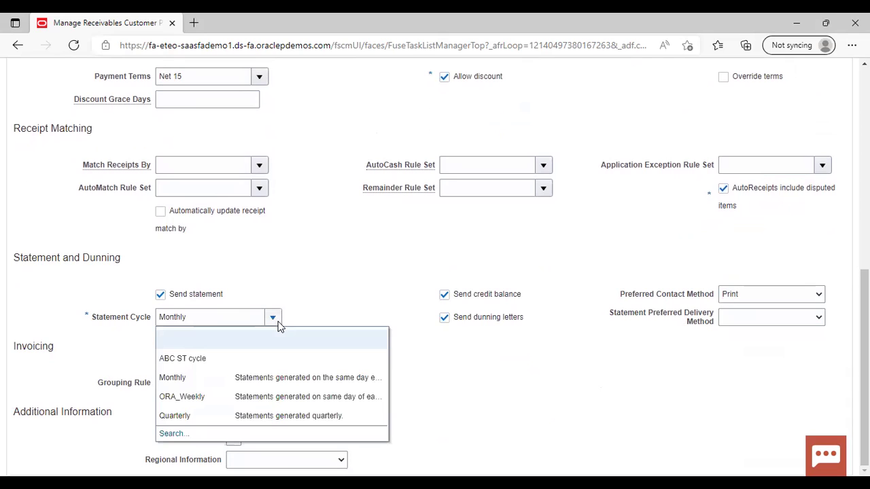
pyautogui.click(259, 364)
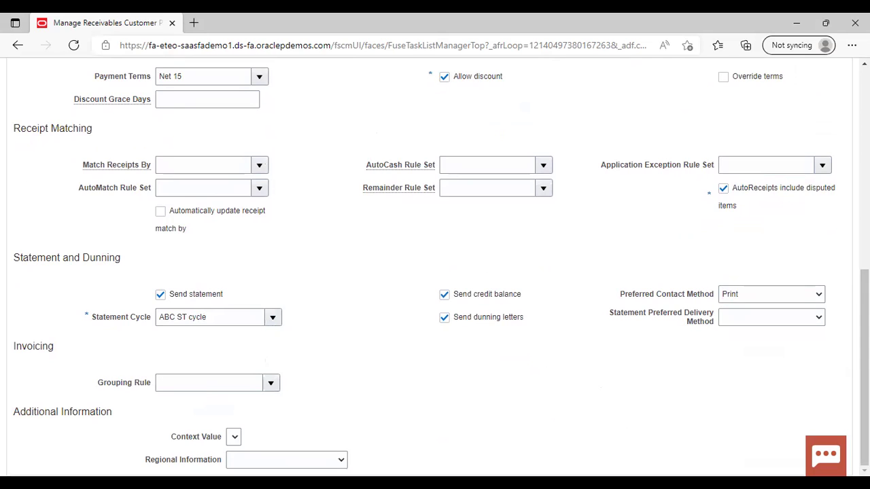
pyautogui.scroll(5, 435, 272)
pyautogui.scroll(1, 435, 272)
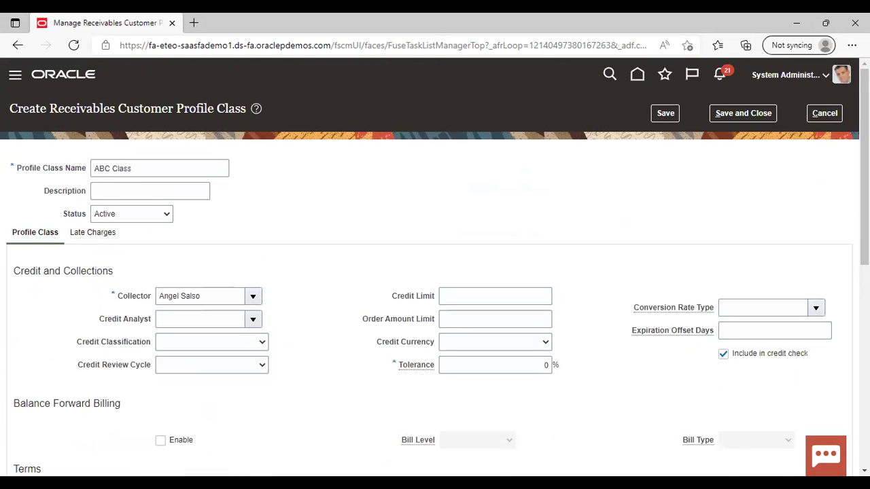
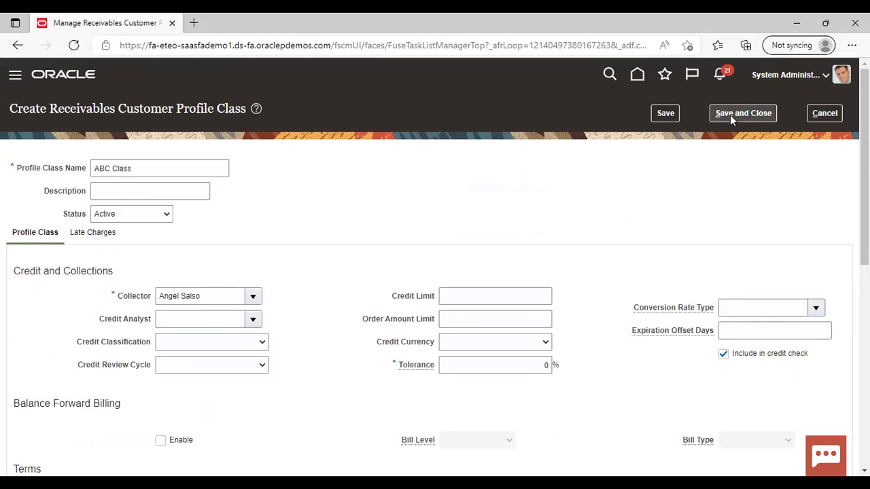
pyautogui.click(730, 115)
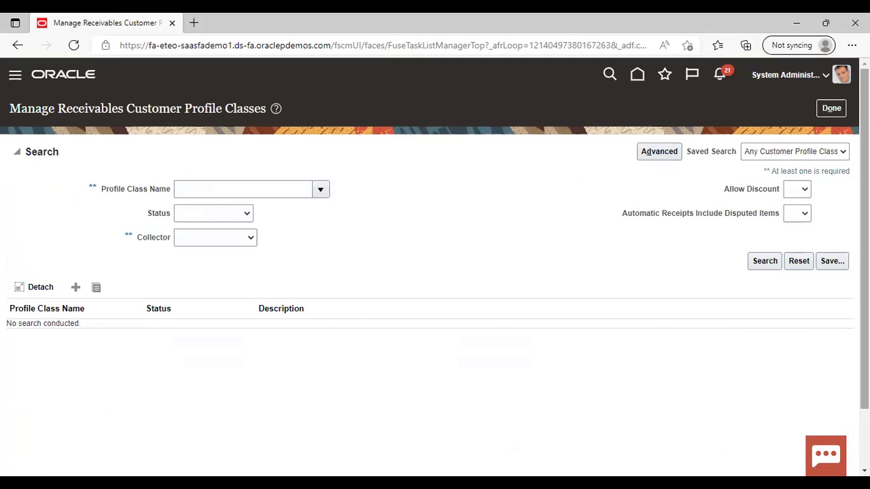
pyautogui.click(830, 110)
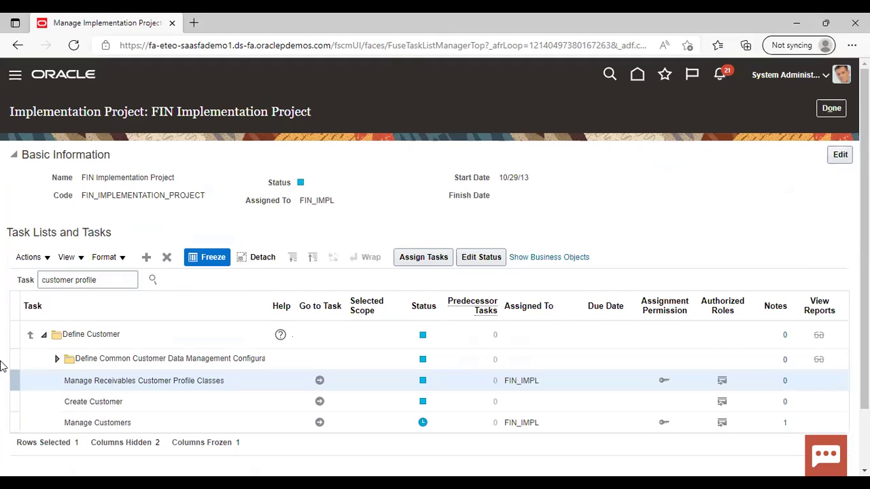
# Search the implementation project's tasks for "reference data set"
pyautogui.click(131, 280)
pyautogui.press('BackSpace')
pyautogui.press('BackSpace')
pyautogui.press('BackSpace')
pyautogui.press('BackSpace')
pyautogui.press('BackSpace')
pyautogui.press('BackSpace')
pyautogui.press('BackSpace')
pyautogui.press('BackSpace')
pyautogui.press('BackSpace')
pyautogui.press('BackSpace')
pyautogui.press('BackSpace')
pyautogui.press('BackSpace')
pyautogui.press('BackSpace')
pyautogui.press('BackSpace')
pyautogui.press('BackSpace')
pyautogui.press('BackSpace')
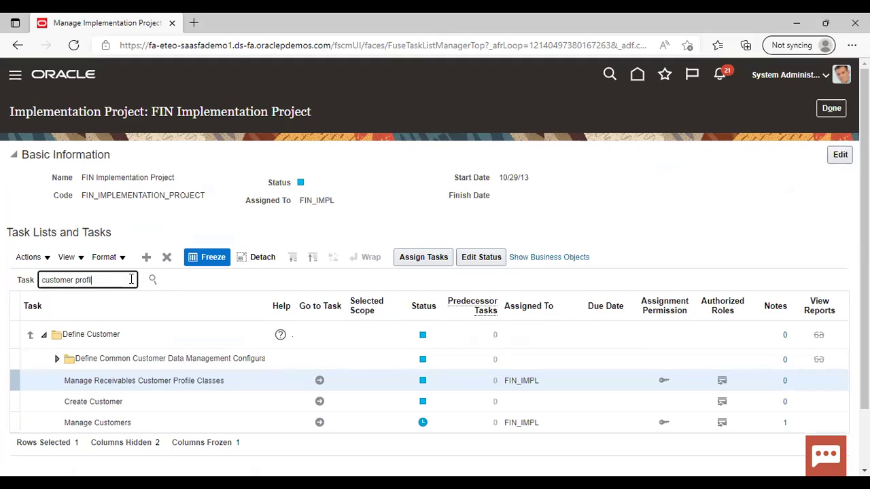
pyautogui.write('reference data set')
pyautogui.press('Return')
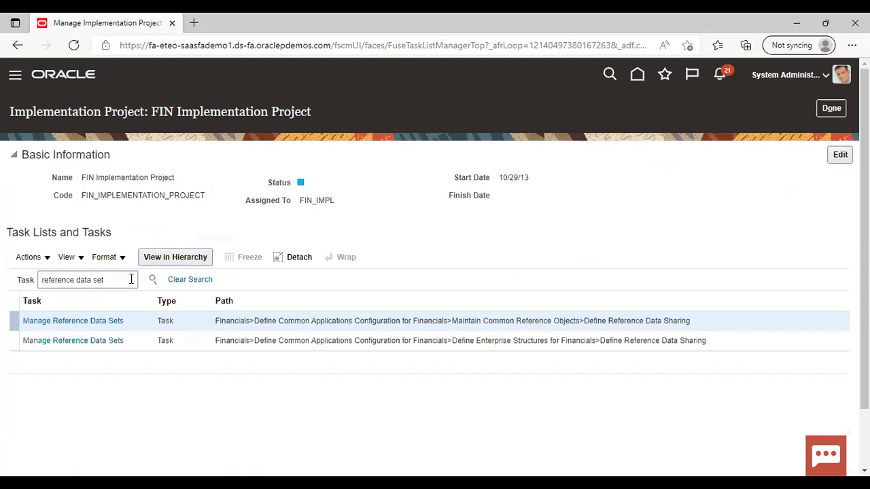
# Open the Manage Reference Data Sets task under Maintain Common Reference Objects and add a set with code ABC RDS
pyautogui.click(74, 322)
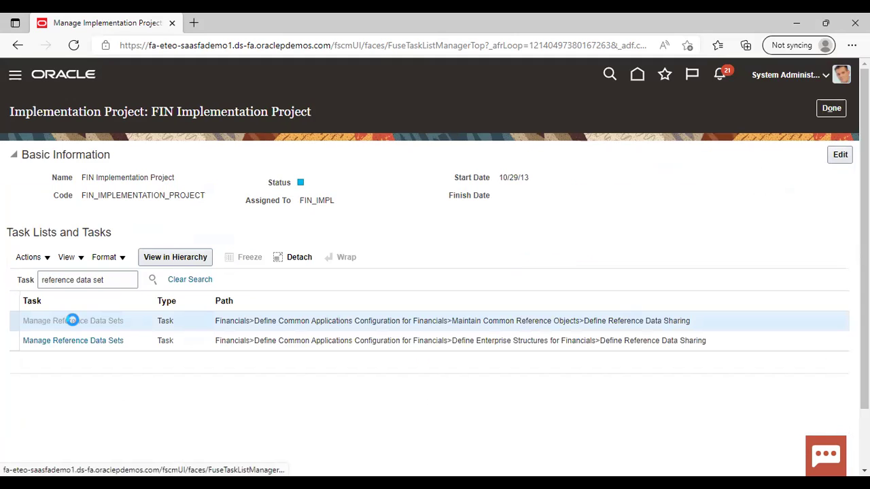
pyautogui.click(320, 359)
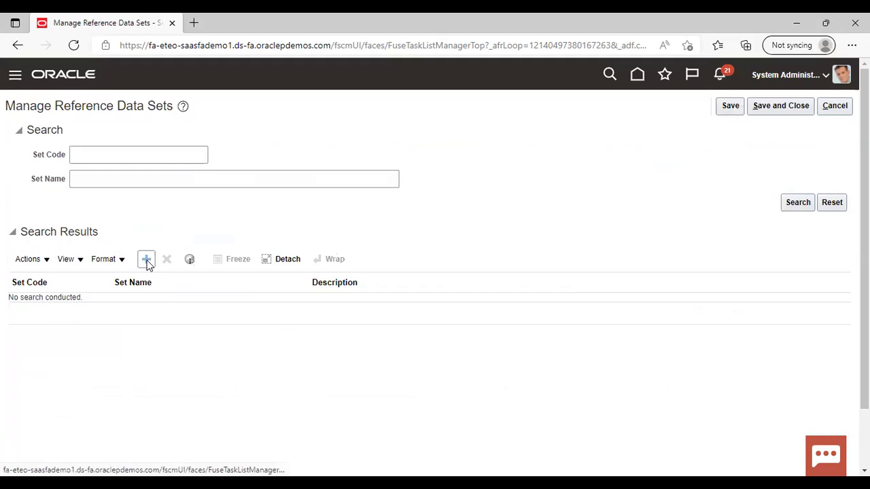
pyautogui.click(147, 260)
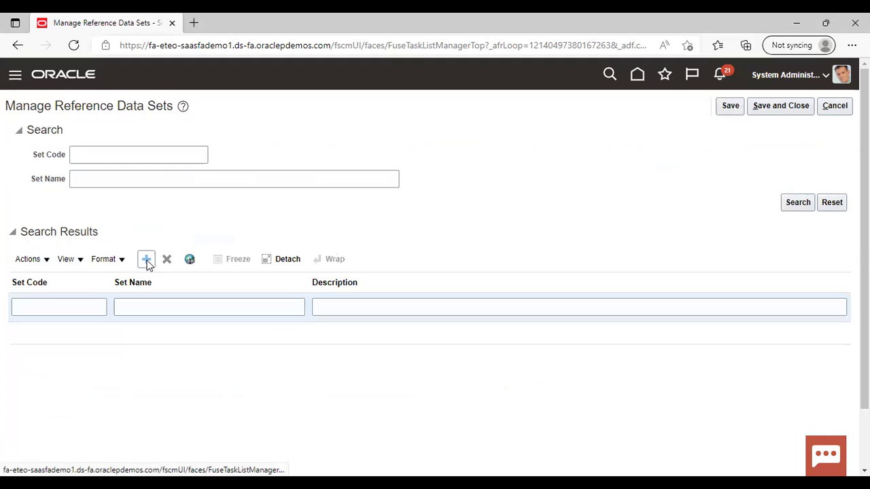
pyautogui.click(96, 306)
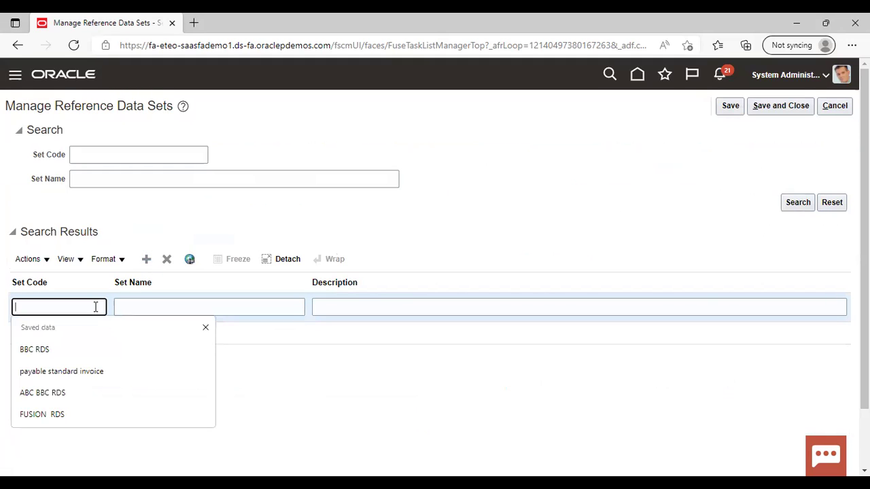
pyautogui.write('ABC')
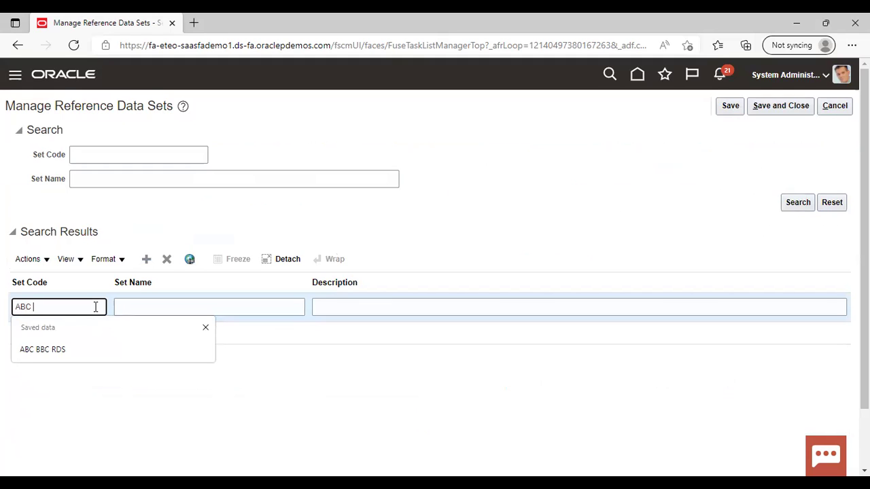
pyautogui.write(' RDS')
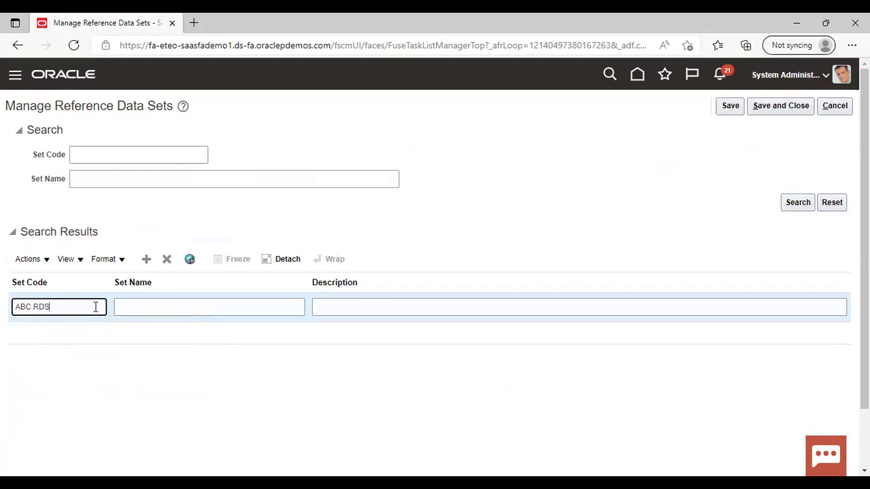
# Name the new reference data set ABC RDS and describe it as "ABC reference data set"
pyautogui.click(163, 306)
pyautogui.write('AB')
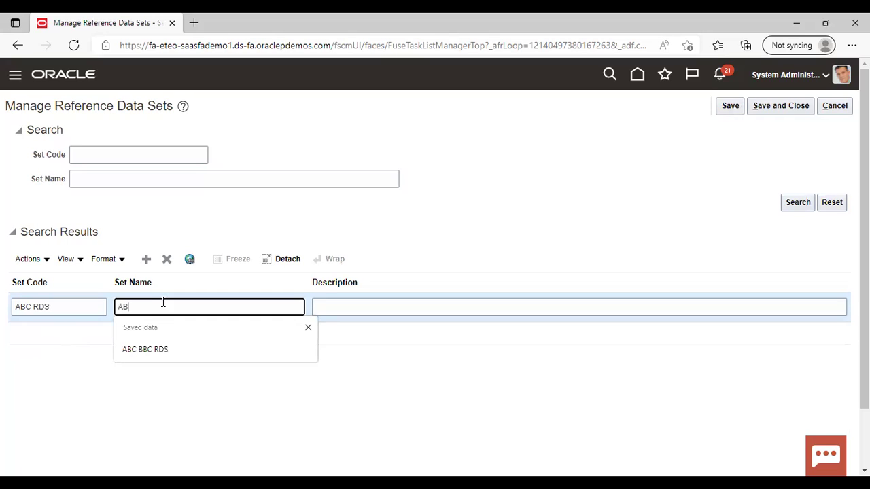
pyautogui.write('C RDS')
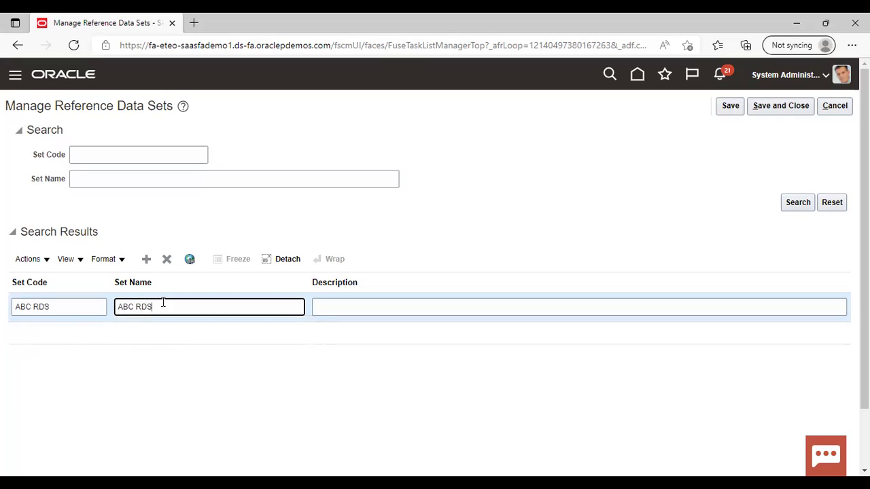
pyautogui.click(208, 330)
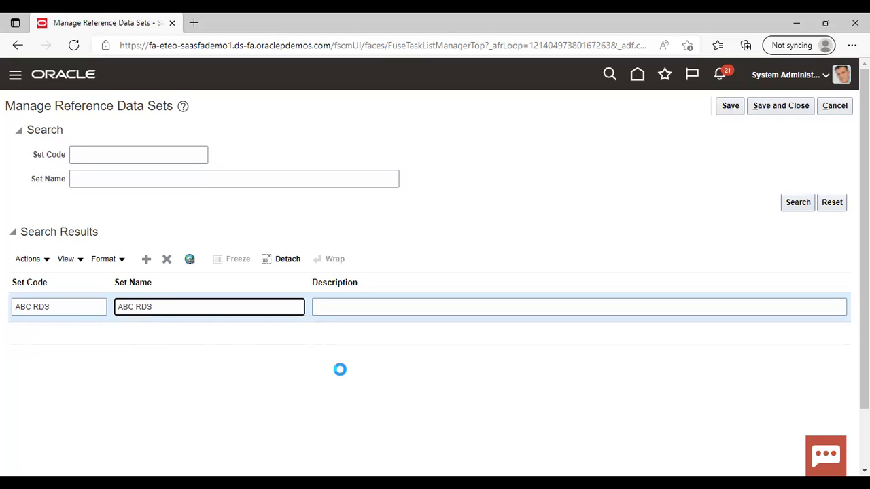
pyautogui.click(397, 309)
pyautogui.write('AB')
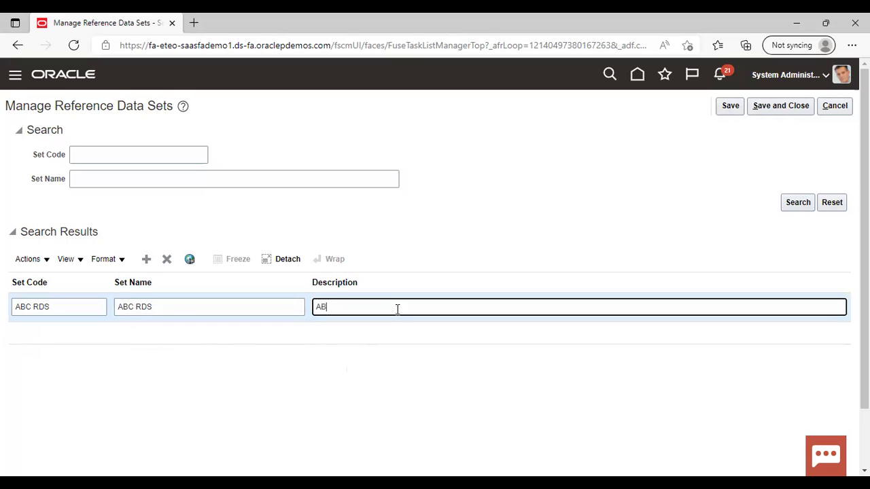
pyautogui.write('C reference data set')
pyautogui.click(498, 225)
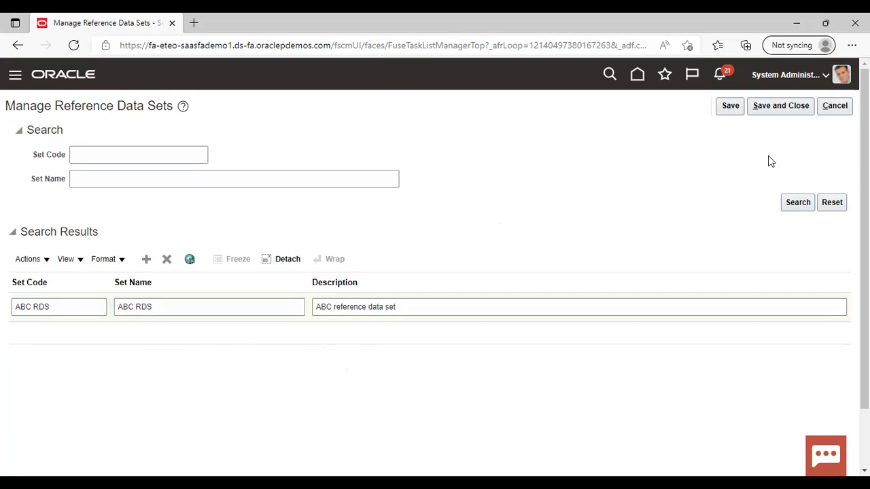
# Save and close the reference data set, then locate the Manage Business Unit Set Assignment task by searching for "business unit set assig%"
pyautogui.click(773, 109)
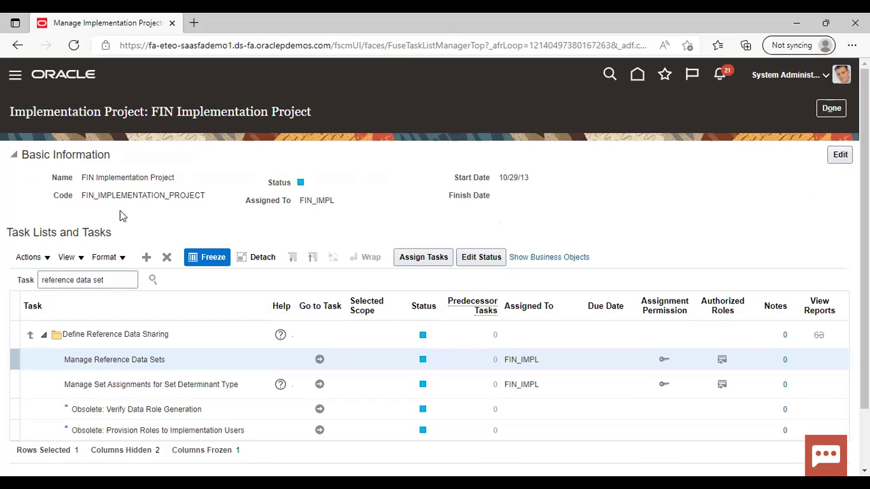
pyautogui.click(116, 281)
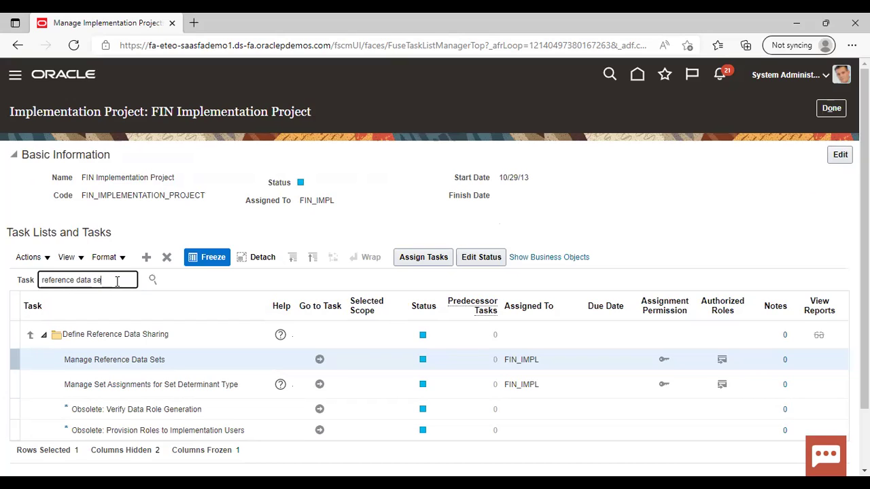
pyautogui.press('BackSpace')
pyautogui.press('BackSpace')
pyautogui.press('BackSpace')
pyautogui.press('BackSpace')
pyautogui.press('BackSpace')
pyautogui.press('BackSpace')
pyautogui.press('BackSpace')
pyautogui.press('BackSpace')
pyautogui.press('BackSpace')
pyautogui.press('BackSpace')
pyautogui.press('BackSpace')
pyautogui.press('BackSpace')
pyautogui.press('BackSpace')
pyautogui.press('BackSpace')
pyautogui.press('BackSpace')
pyautogui.press('BackSpace')
pyautogui.press('BackSpace')
pyautogui.write('business unit set assig%')
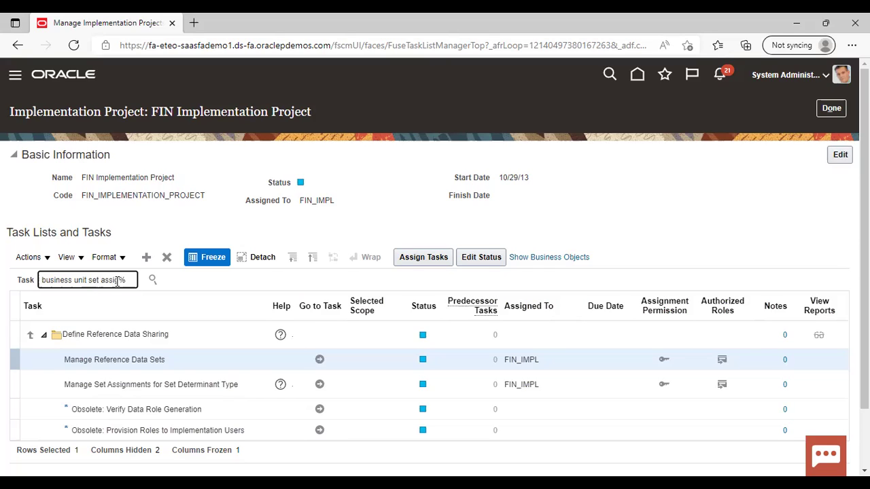
pyautogui.press('Return')
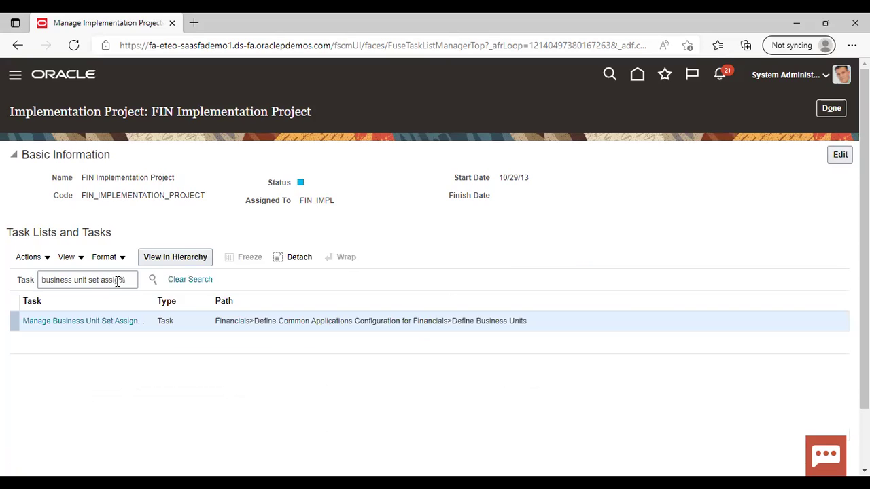
pyautogui.click(77, 323)
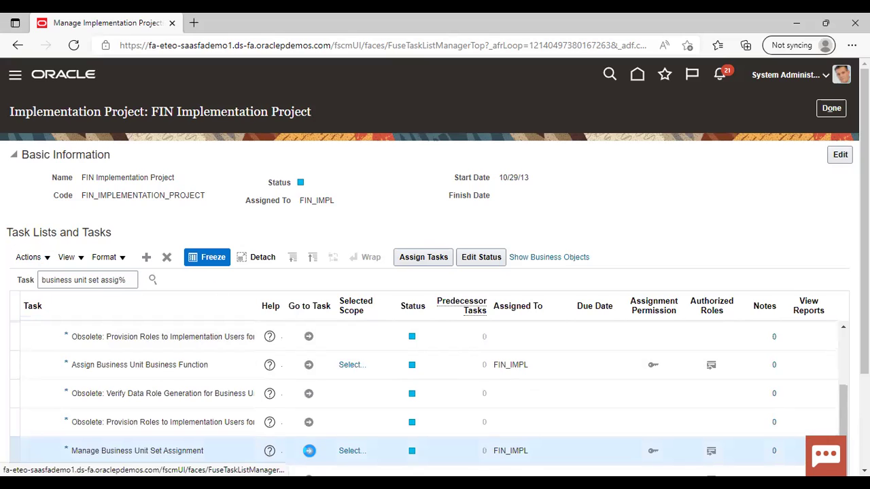
pyautogui.click(310, 451)
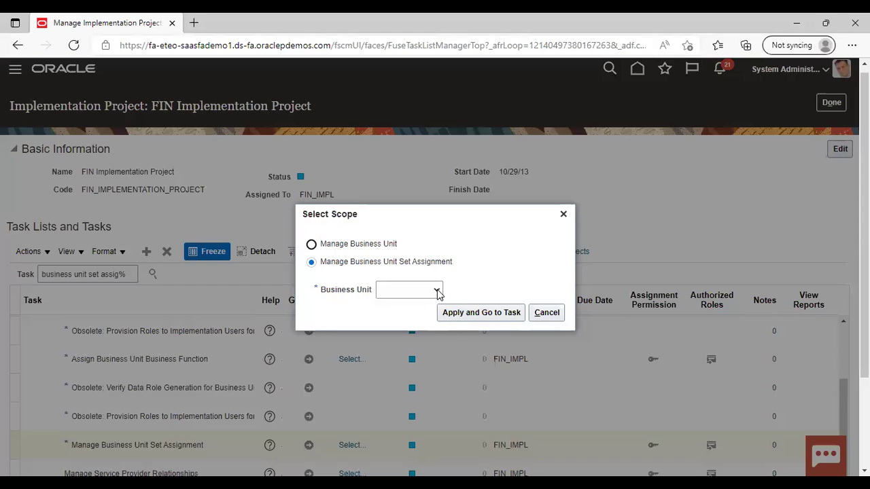
pyautogui.click(437, 291)
pyautogui.click(424, 329)
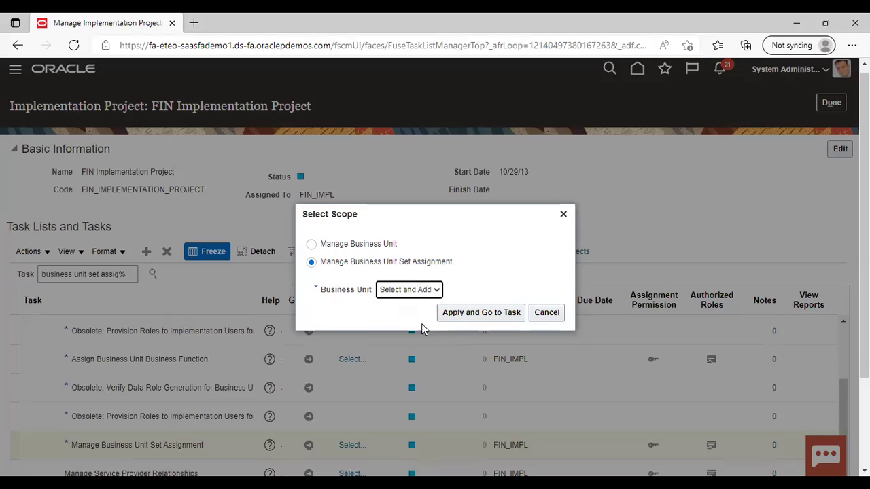
pyautogui.click(467, 317)
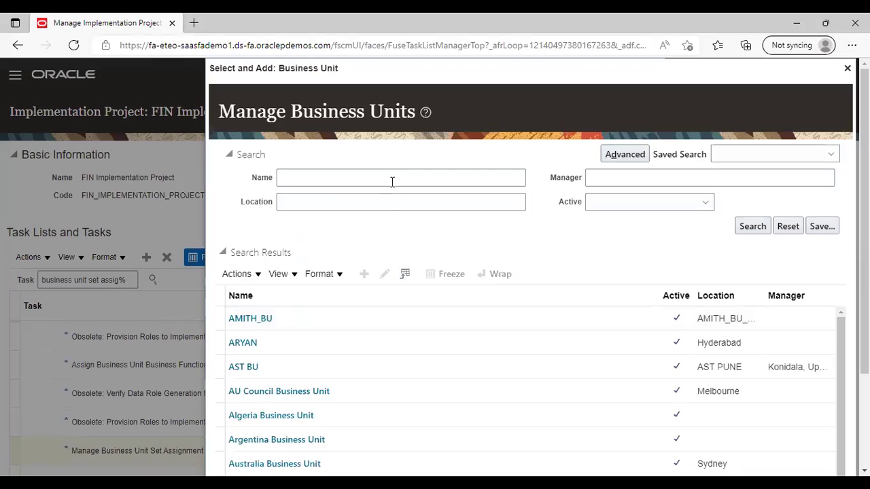
pyautogui.click(391, 178)
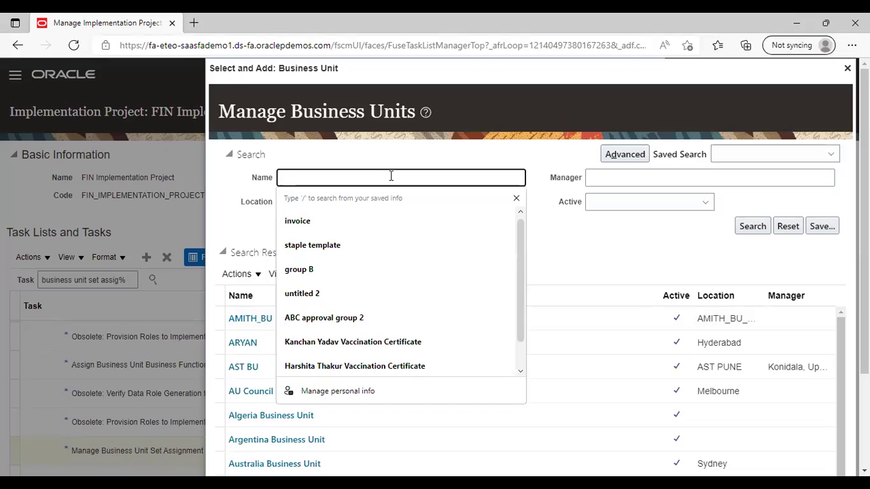
pyautogui.write('US1')
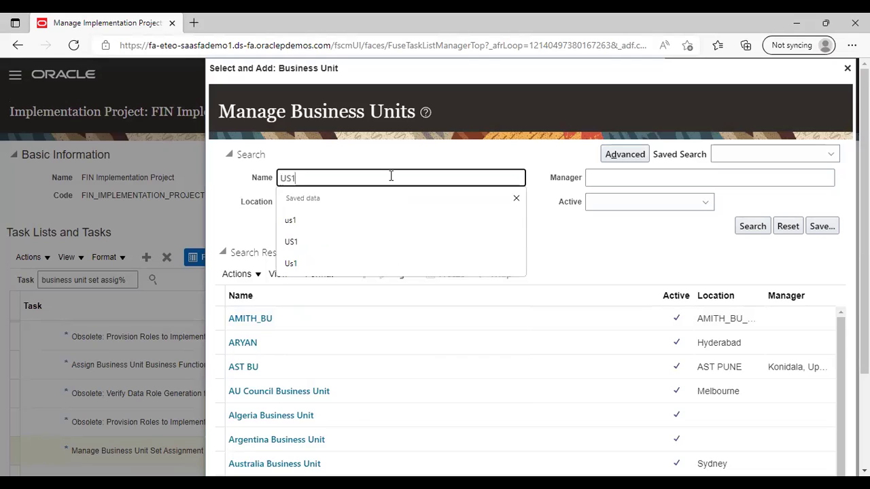
pyautogui.press('Return')
pyautogui.click(289, 317)
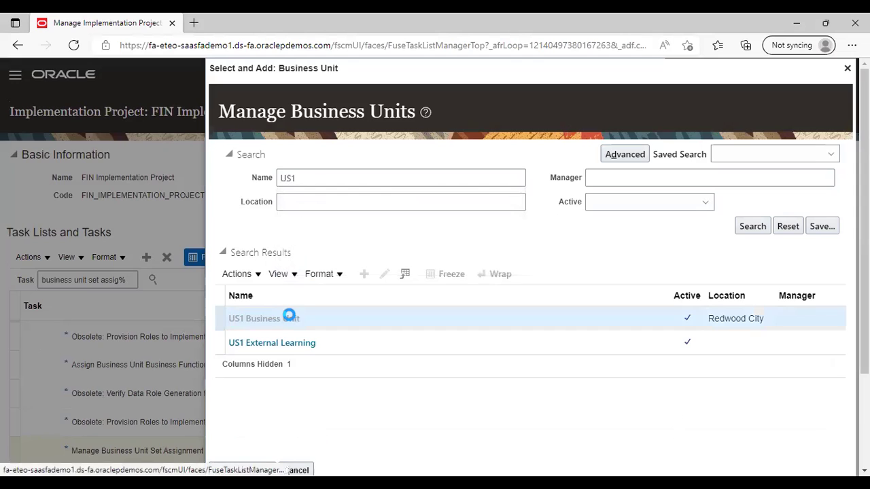
pyautogui.click(290, 320)
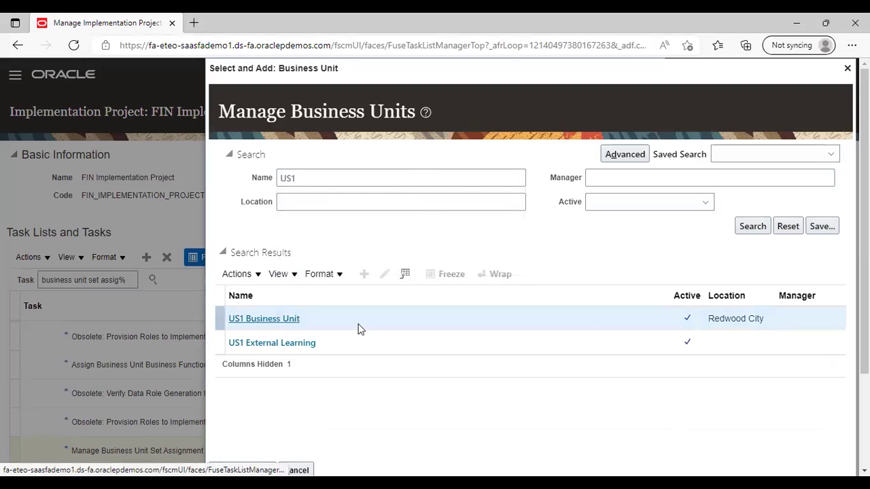
pyautogui.click(840, 114)
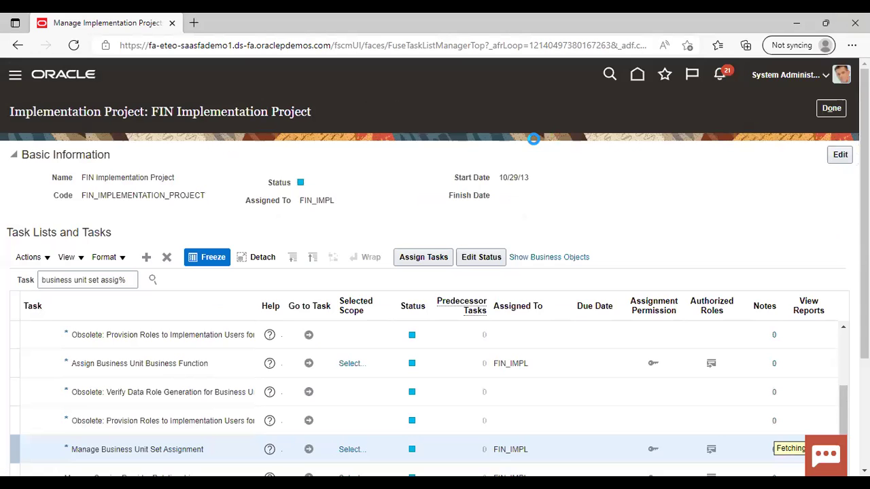
# Go to the Manage Business Unit Set Assignment task, using Select and Add for the business unit scope
pyautogui.click(309, 452)
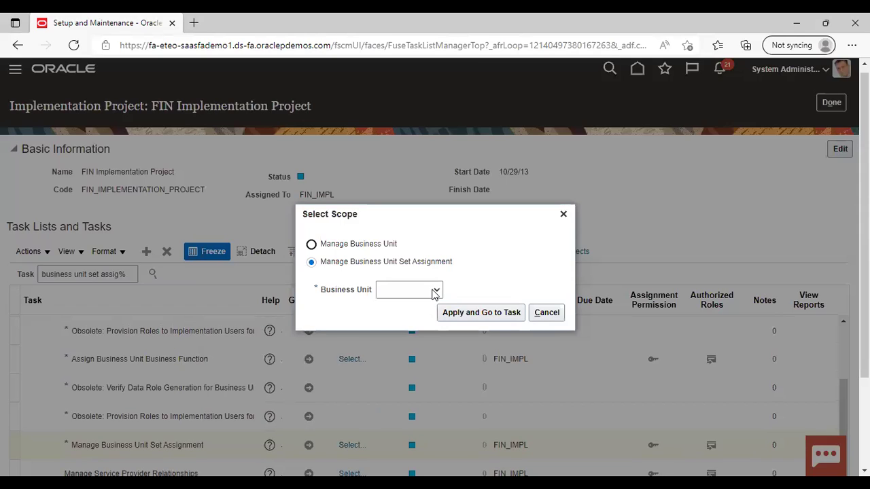
pyautogui.click(435, 291)
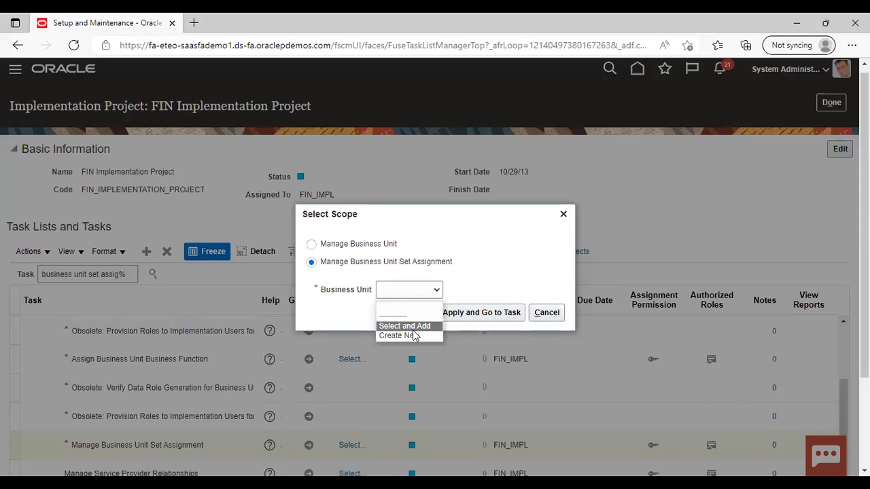
pyautogui.click(406, 326)
pyautogui.click(475, 314)
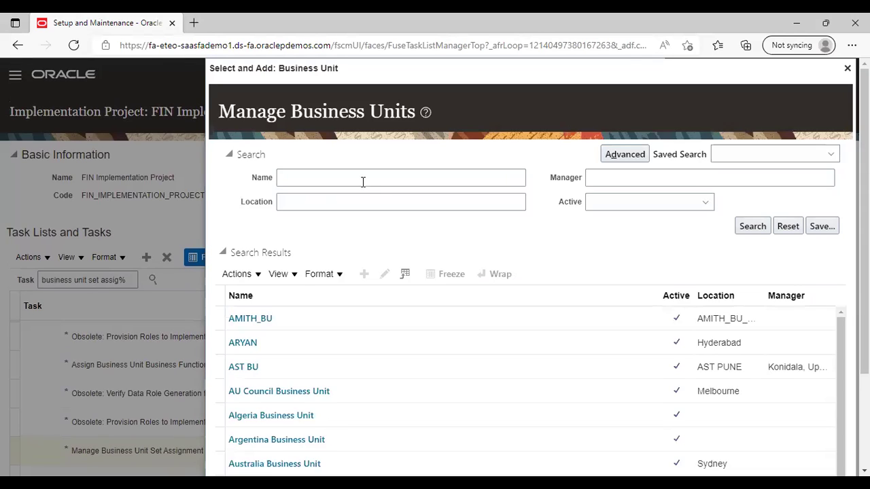
# Search the business units for "us1" and apply US1 Business Unit as the task's scope
pyautogui.click(363, 180)
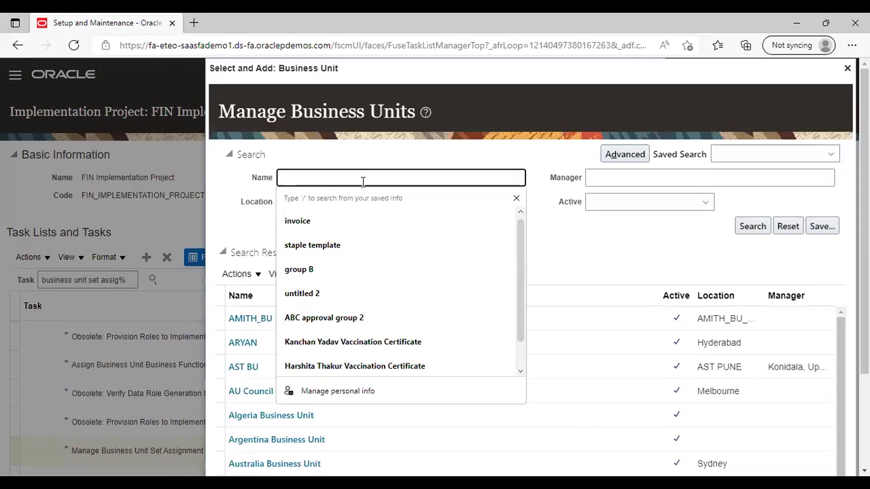
pyautogui.write('us1')
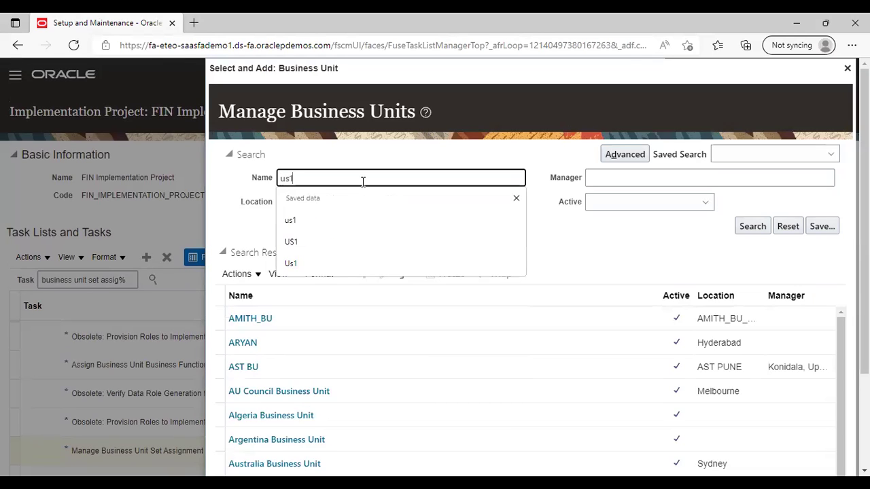
pyautogui.press('Return')
pyautogui.click(354, 324)
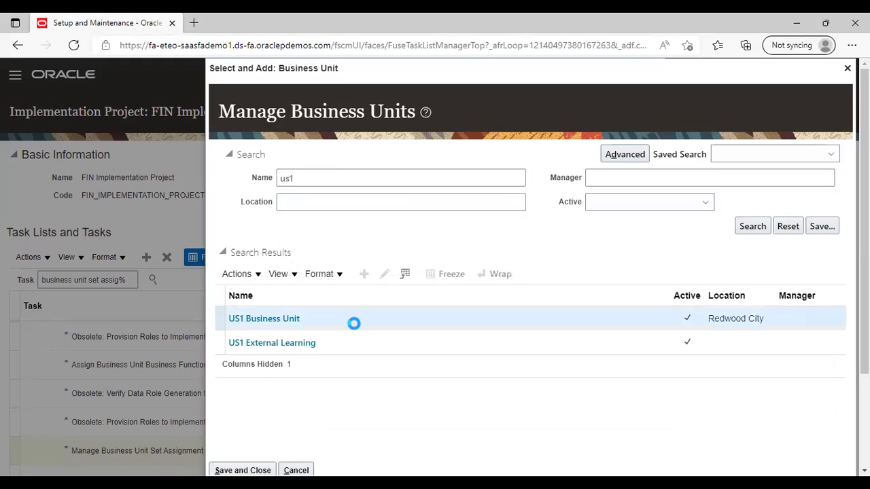
pyautogui.click(237, 469)
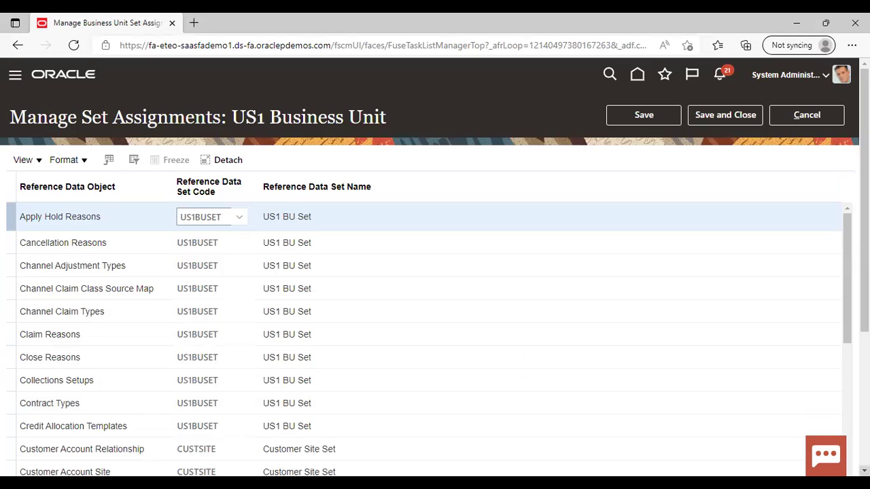
# Search for reference data set codes beginning with ABC for the Customer Account Site object
pyautogui.scroll(-2, 254, 424)
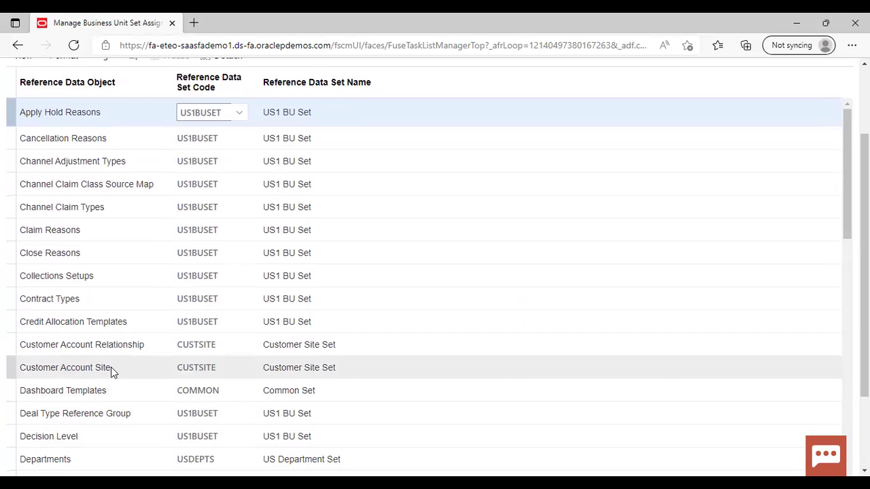
pyautogui.click(196, 365)
pyautogui.click(240, 358)
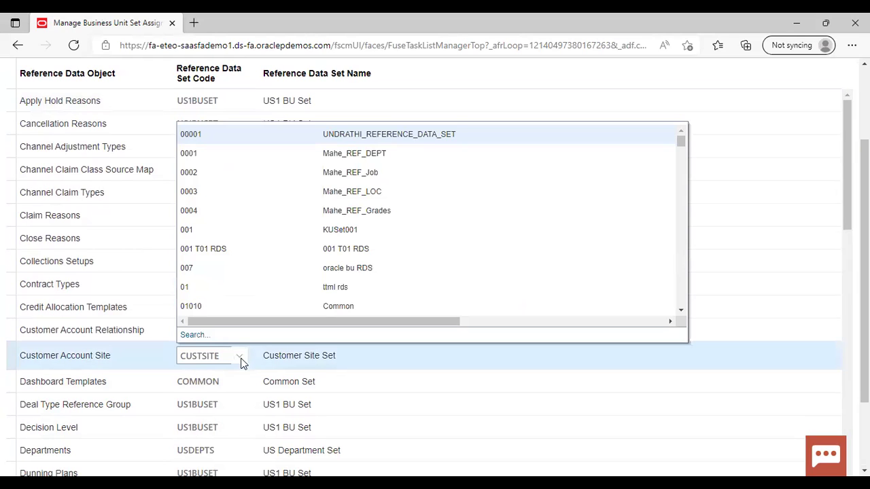
pyautogui.click(197, 333)
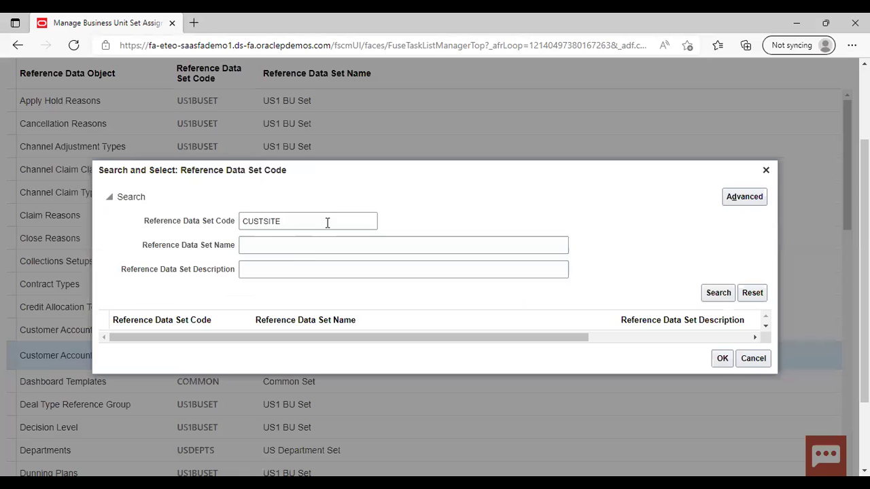
pyautogui.click(327, 223)
pyautogui.press('BackSpace')
pyautogui.press('BackSpace')
pyautogui.press('BackSpace')
pyautogui.press('BackSpace')
pyautogui.press('BackSpace')
pyautogui.press('BackSpace')
pyautogui.press('BackSpace')
pyautogui.press('BackSpace')
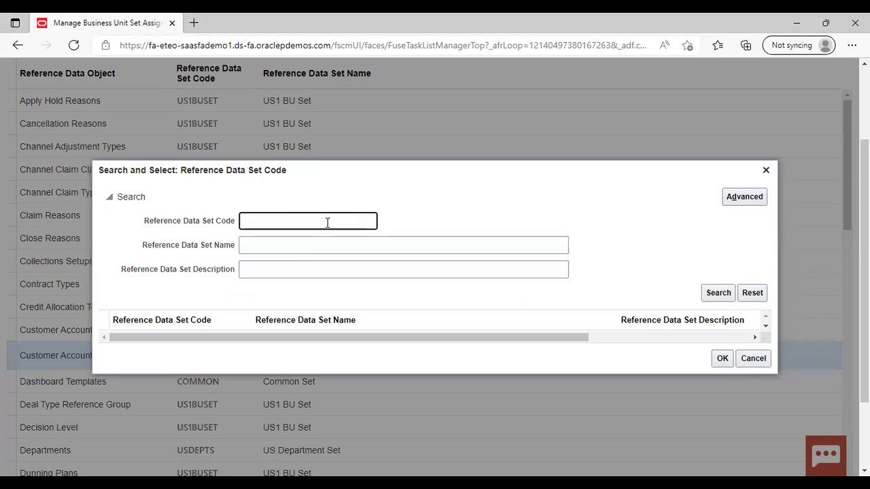
pyautogui.write('ABC')
pyautogui.press('Return')
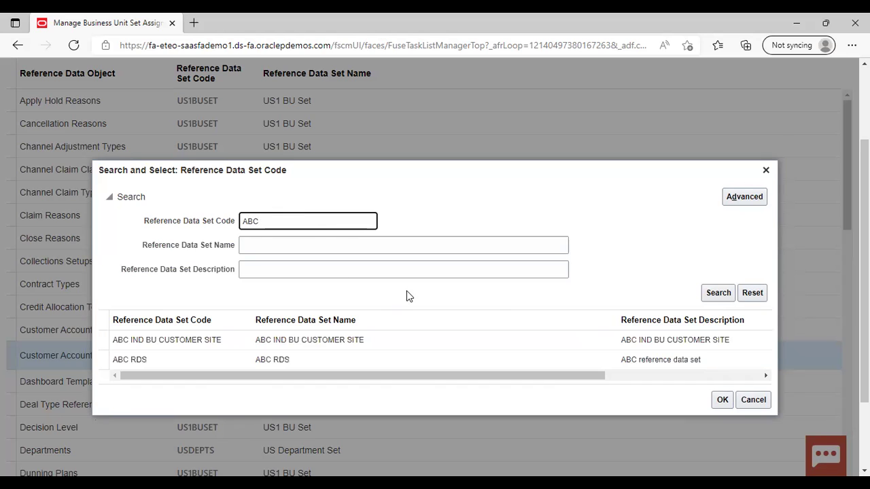
# Assign the ABC RDS reference data set to Customer Account Site
pyautogui.click(171, 339)
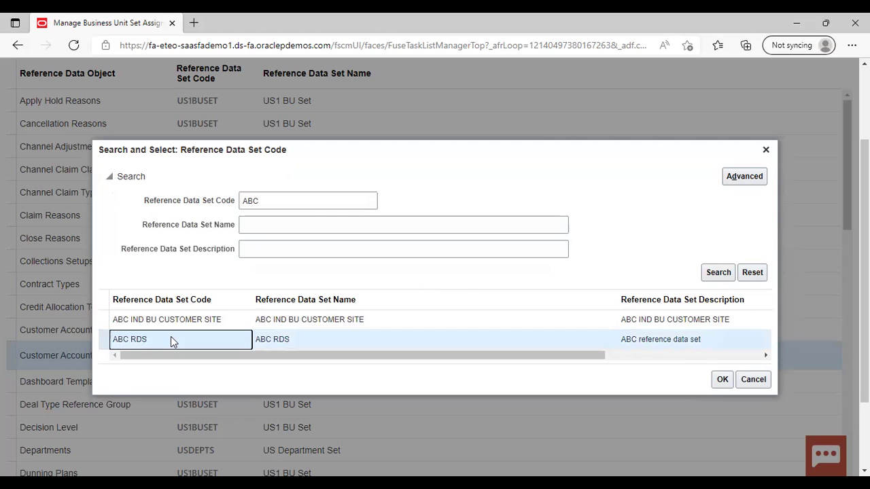
pyautogui.click(721, 379)
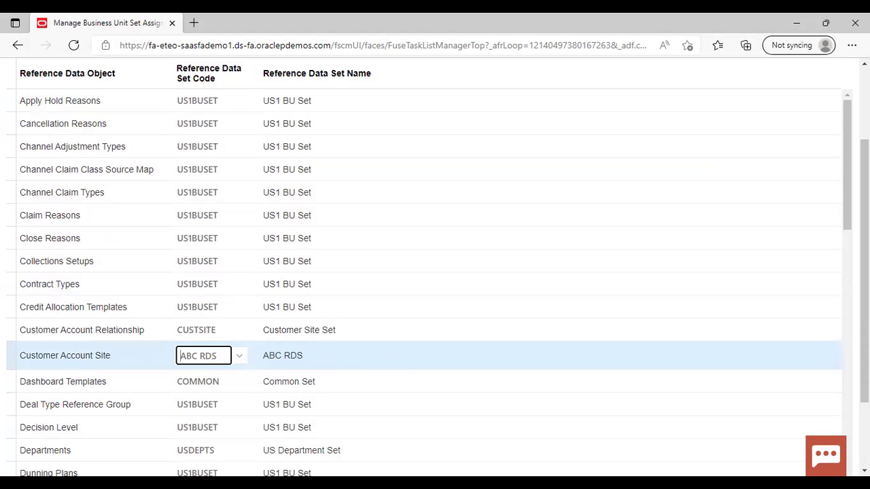
pyautogui.scroll(3, 492, 158)
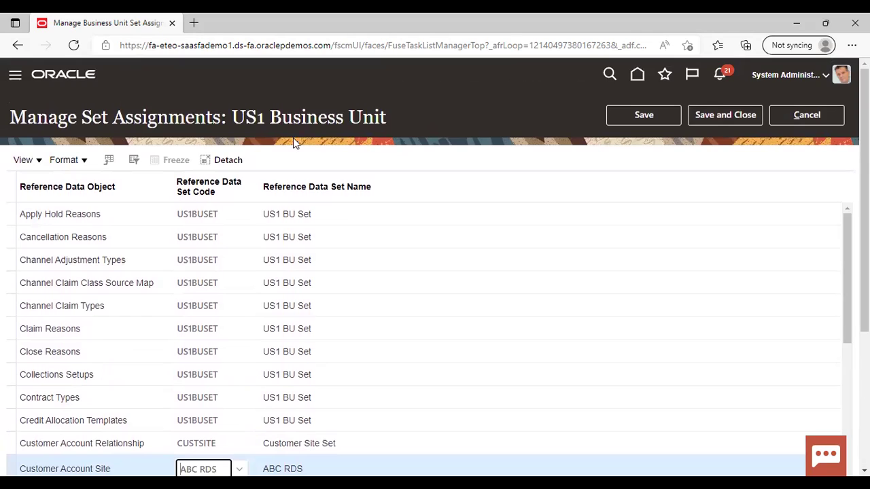